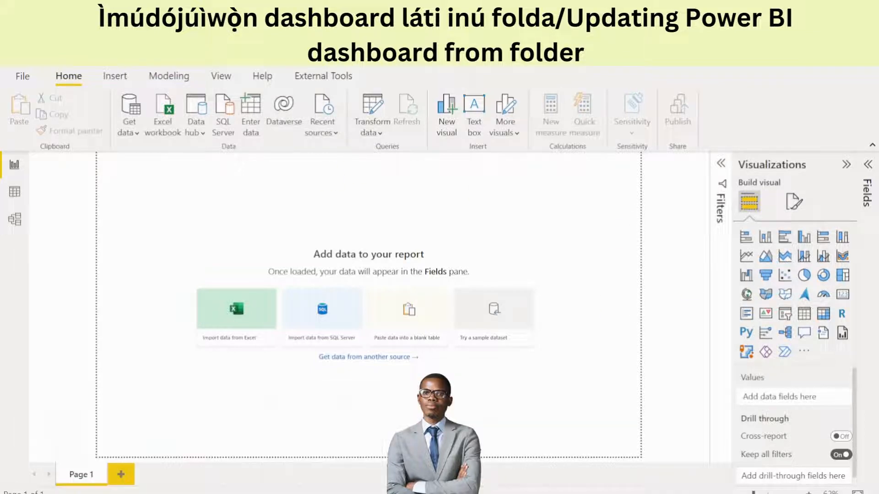
Step: Switch to the MonthlyReport folder in File Explorer and review the data in 08-01-2022.xlsx, closing the workbook when done
{"action": "left_click", "coordinate": [213, 455]}
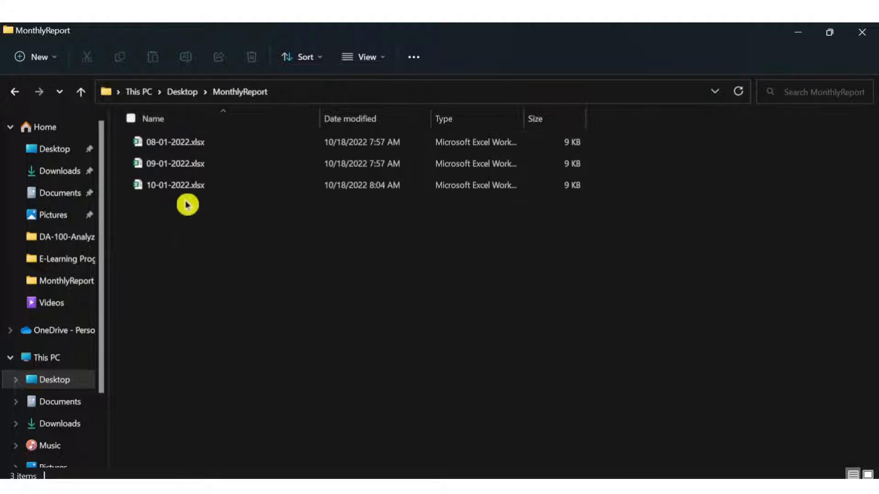
{"action": "left_click", "coordinate": [178, 148]}
{"action": "double_click", "coordinate": [178, 148]}
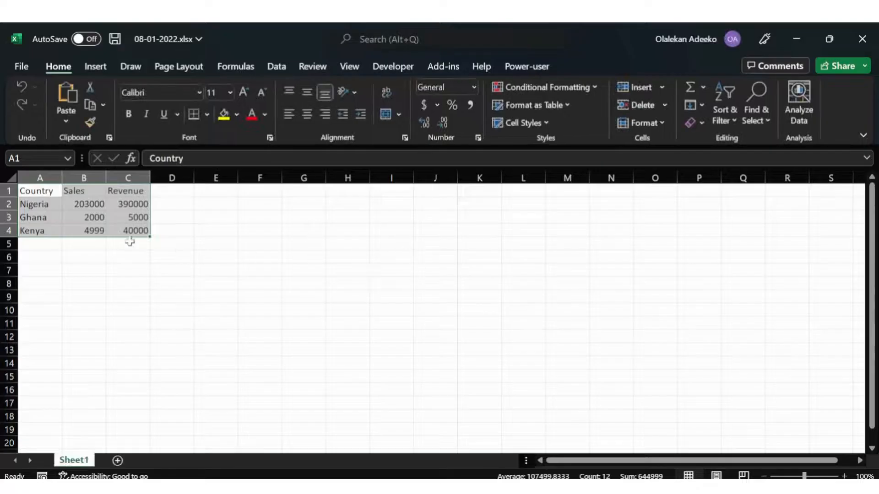
{"action": "left_click", "coordinate": [128, 257]}
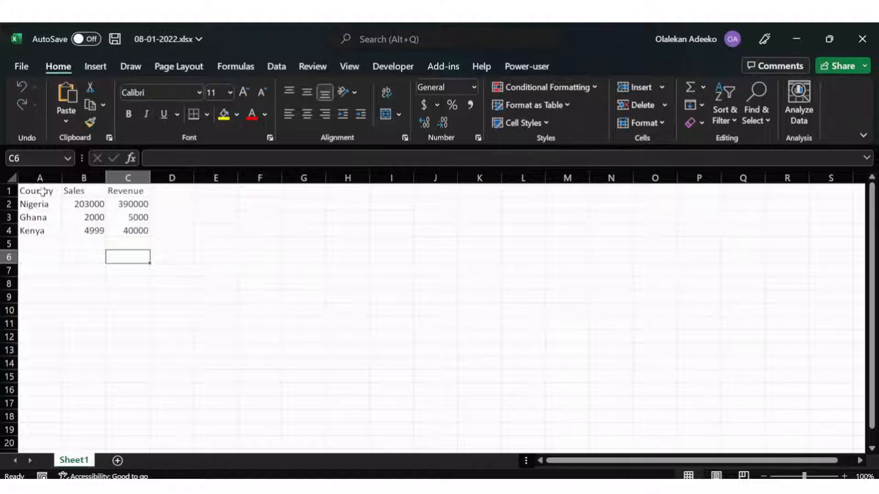
{"action": "left_click", "coordinate": [863, 41]}
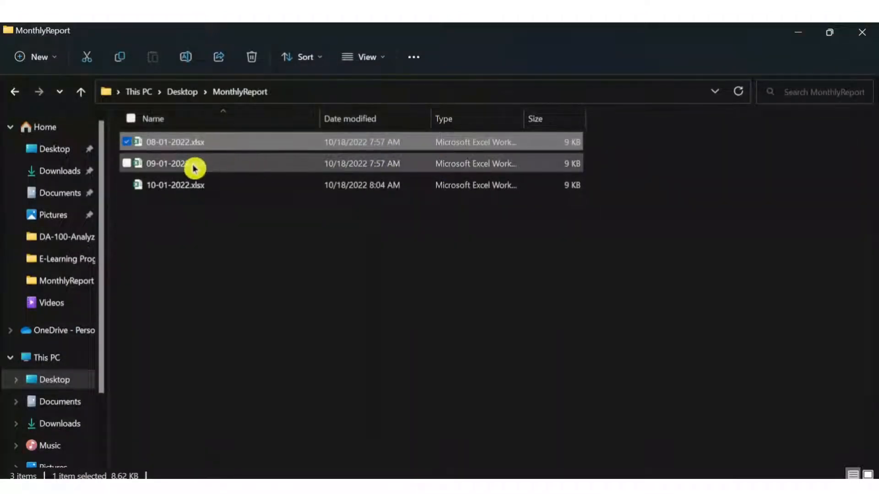
Step: Open 09-01-2022.xlsx, review its country, sales and revenue data, and close the workbook
{"action": "left_click", "coordinate": [194, 168]}
{"action": "double_click", "coordinate": [194, 168]}
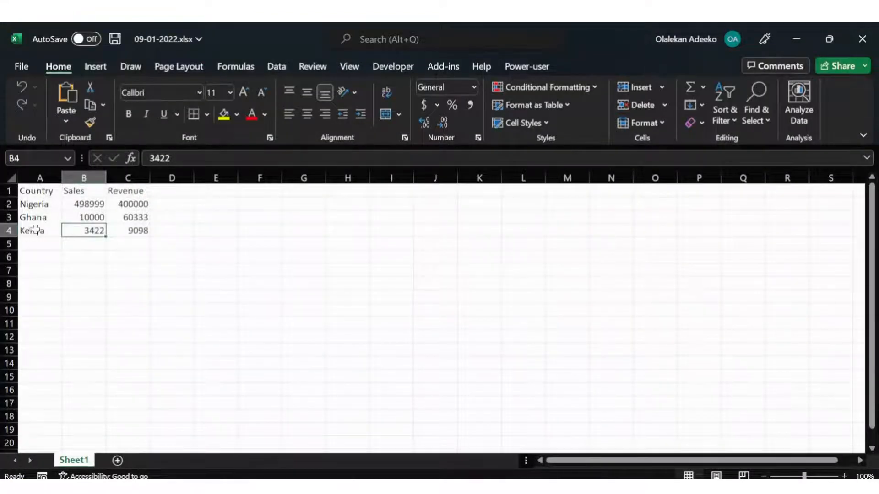
{"action": "left_click", "coordinate": [862, 39]}
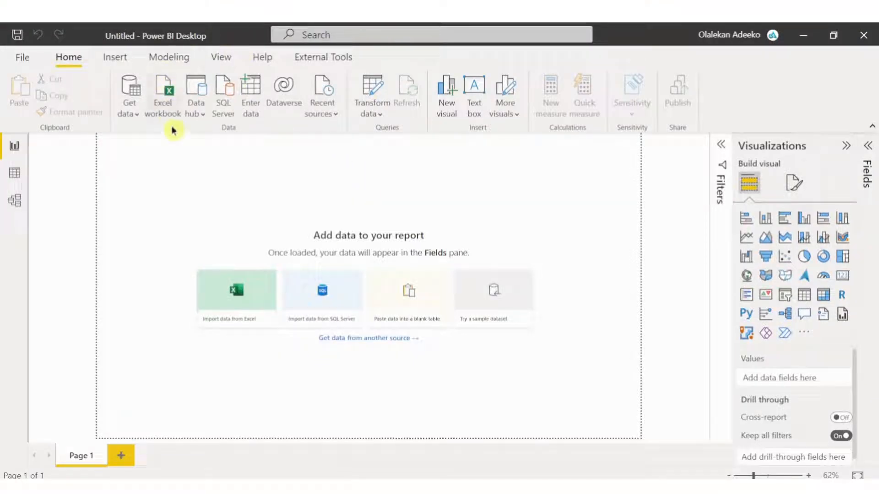
Step: Switch to Power BI Desktop and start a new data connection using the Folder connector
{"action": "left_click", "coordinate": [127, 113]}
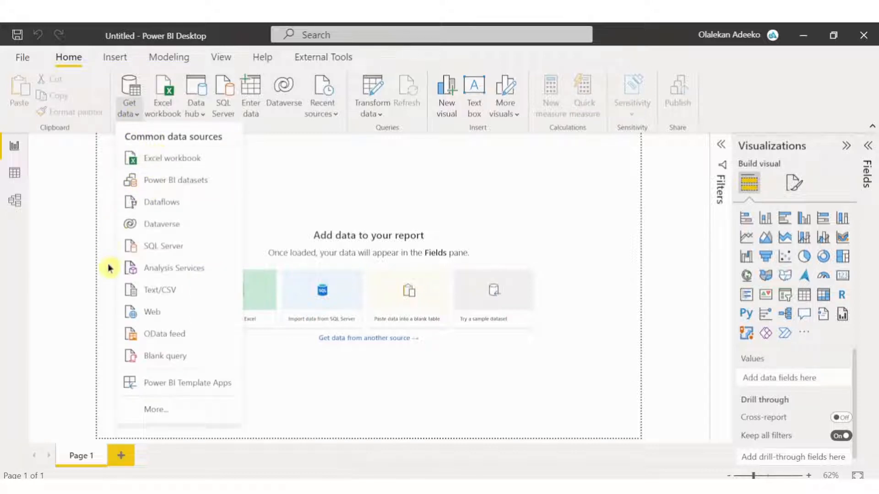
{"action": "left_click", "coordinate": [153, 415]}
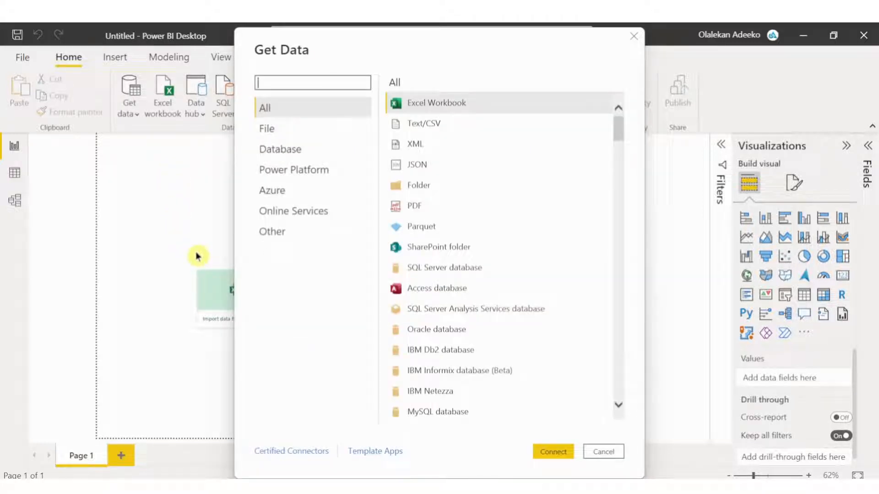
{"action": "left_click", "coordinate": [422, 188]}
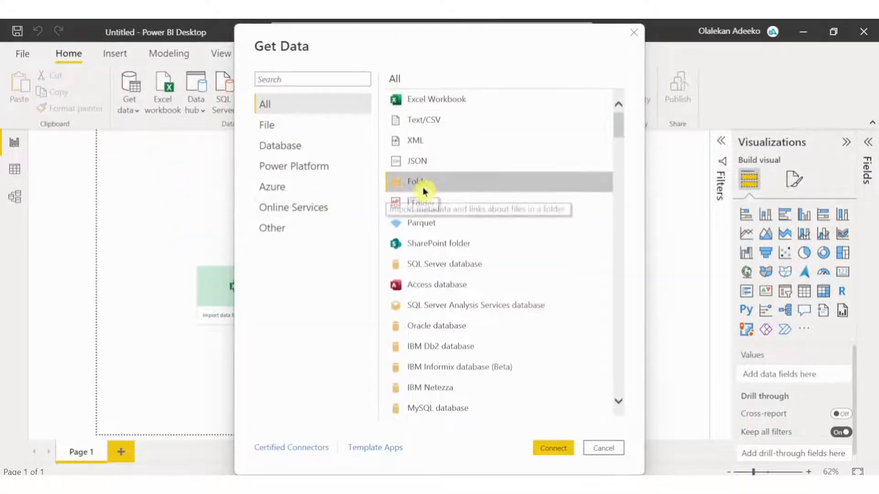
{"action": "left_click", "coordinate": [567, 448]}
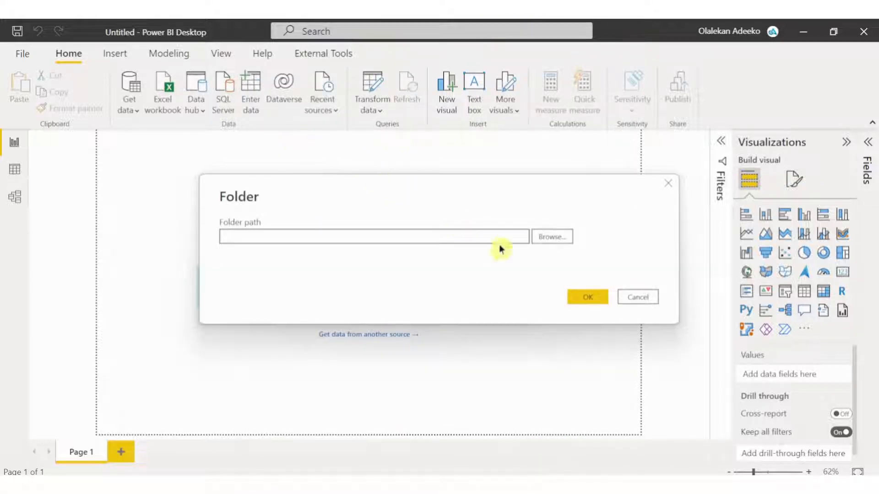
Step: Select the MonthlyReport folder on the desktop as the folder path and confirm the connection
{"action": "left_click", "coordinate": [552, 239]}
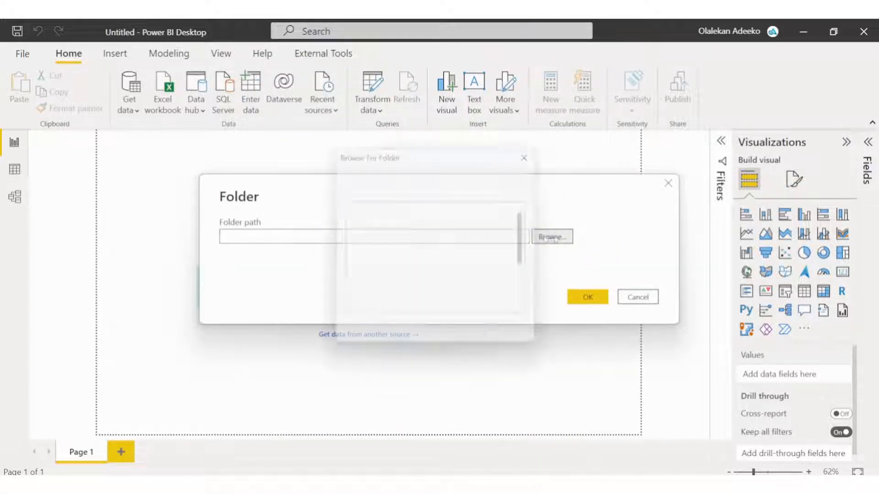
{"action": "scroll", "coordinate": [385, 261], "scroll_direction": "down", "scroll_amount": 2}
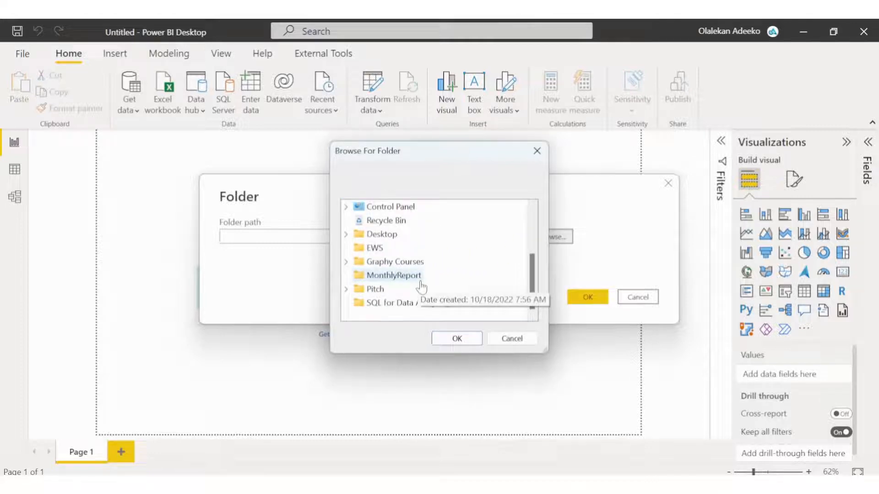
{"action": "left_click", "coordinate": [389, 275]}
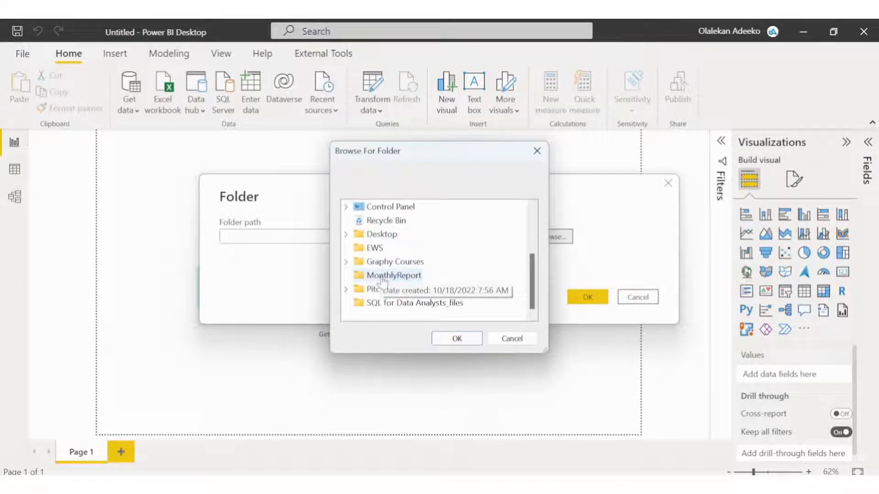
{"action": "left_click", "coordinate": [459, 341]}
{"action": "left_click", "coordinate": [584, 301]}
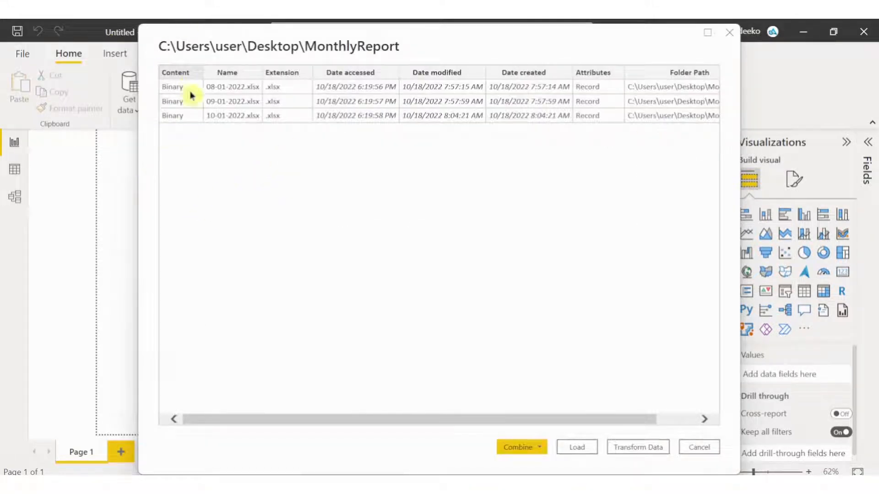
Step: Combine and transform the folder's files, using Sheet1 as the object extracted from each file
{"action": "left_click_drag", "start_coordinate": [246, 35], "coordinate": [239, 52]}
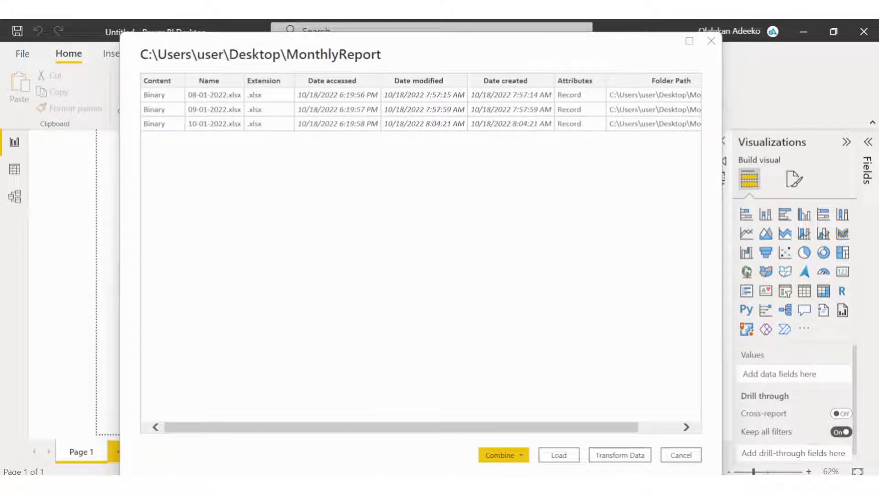
{"action": "left_click", "coordinate": [520, 455]}
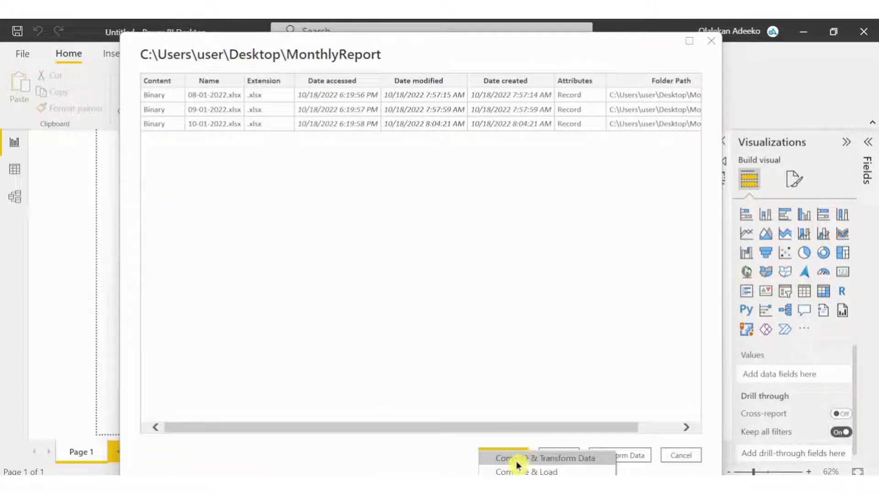
{"action": "left_click", "coordinate": [545, 462]}
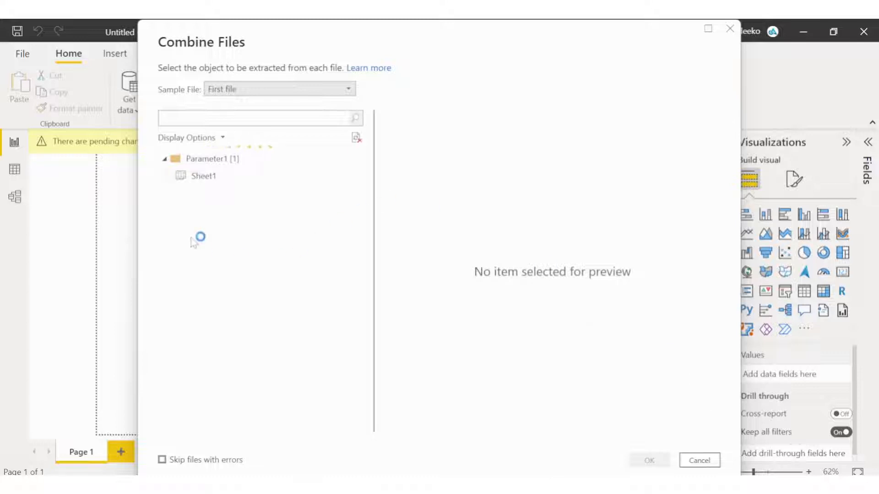
{"action": "left_click", "coordinate": [211, 178]}
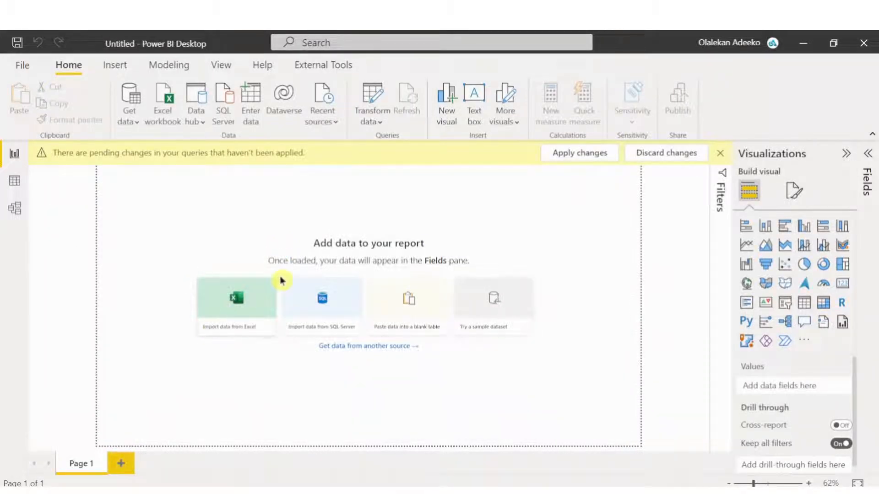
{"action": "left_click", "coordinate": [454, 426]}
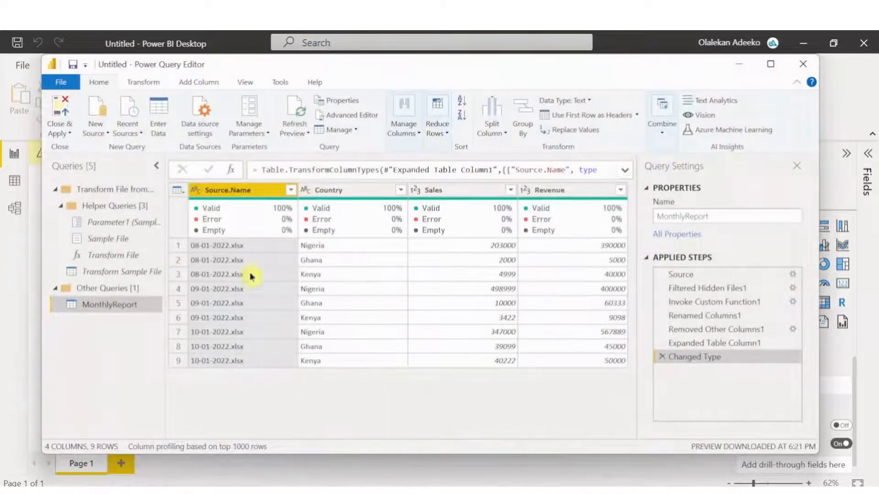
Step: Compare the Source.Name values in the combined table with the file names in the MonthlyReport folder
{"action": "mouse_move", "coordinate": [260, 493]}
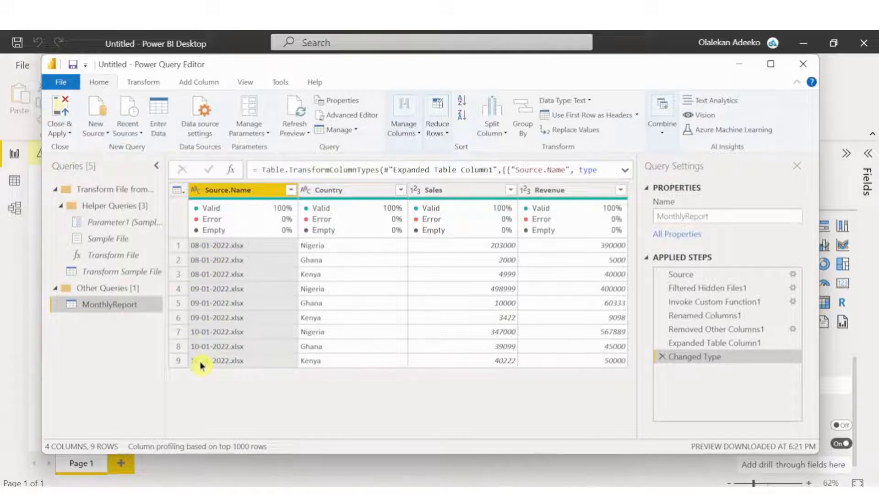
{"action": "mouse_move", "coordinate": [237, 227]}
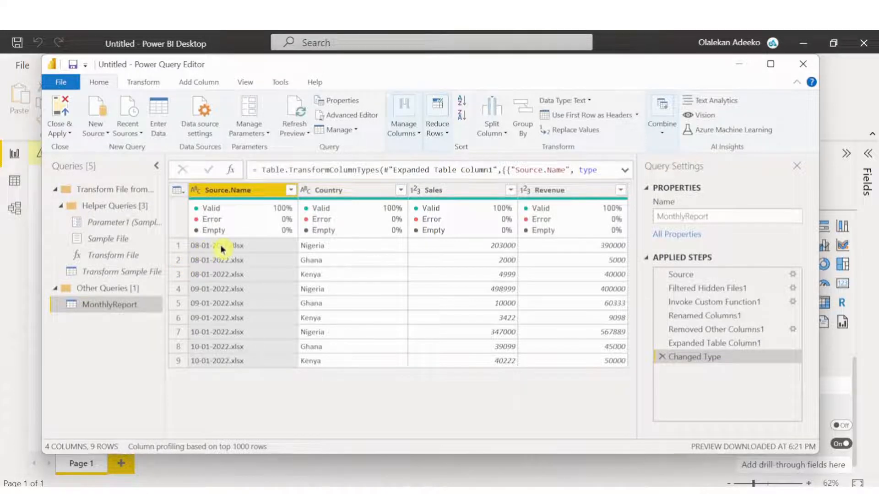
{"action": "left_click", "coordinate": [291, 492]}
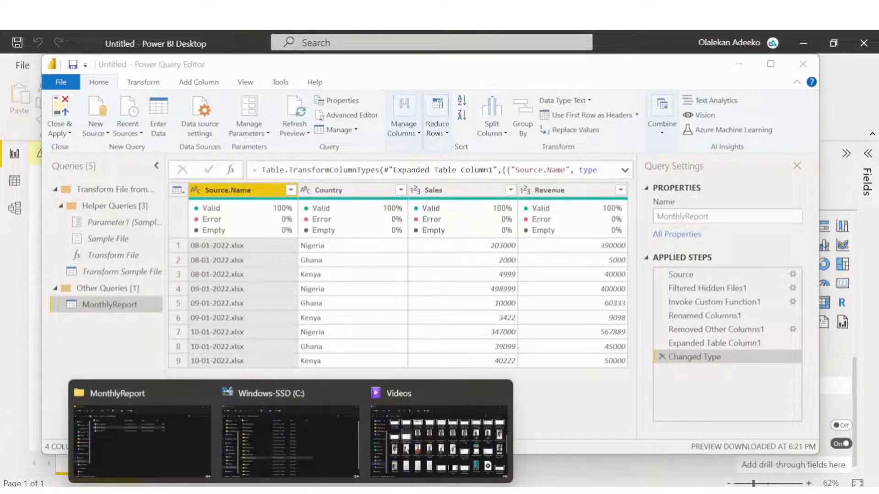
{"action": "left_click", "coordinate": [153, 427]}
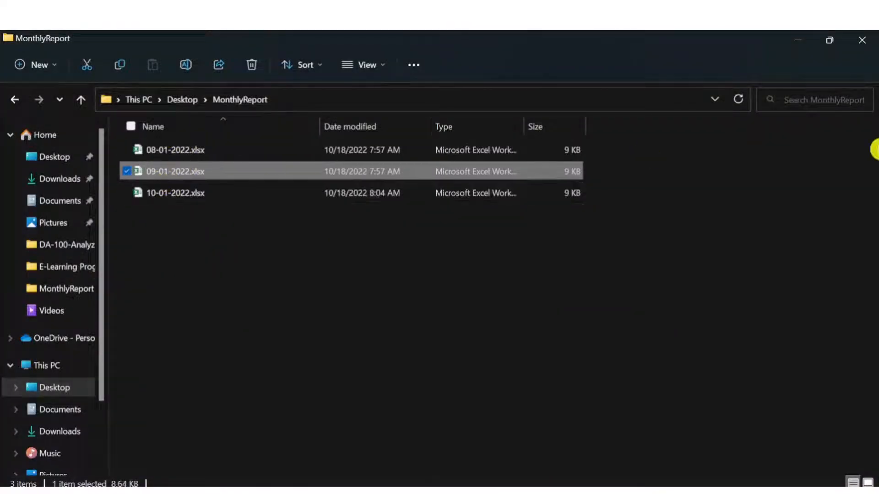
{"action": "left_click", "coordinate": [798, 39]}
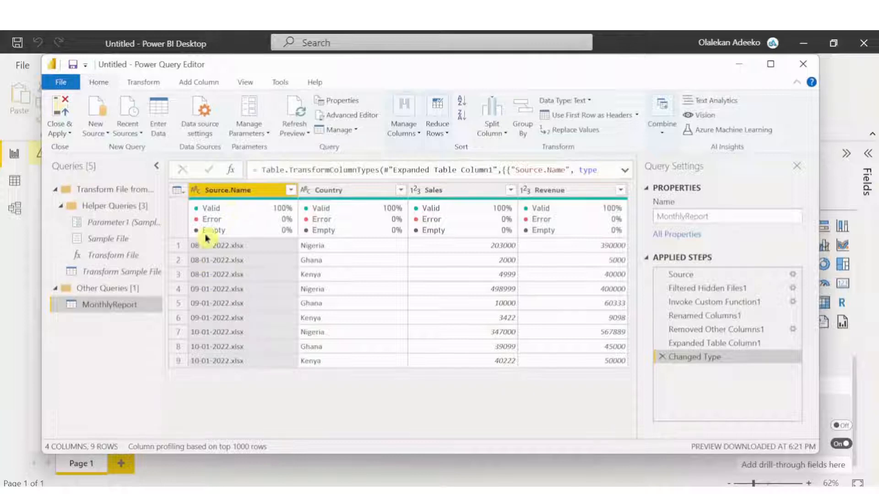
Step: Replace ".xlsx" with an empty value in the Source.Name column
{"action": "right_click", "coordinate": [236, 190]}
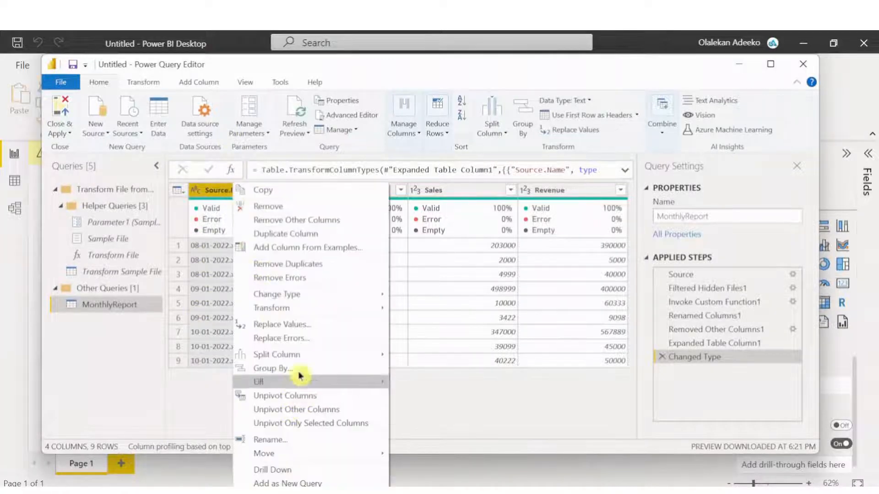
{"action": "left_click", "coordinate": [293, 324]}
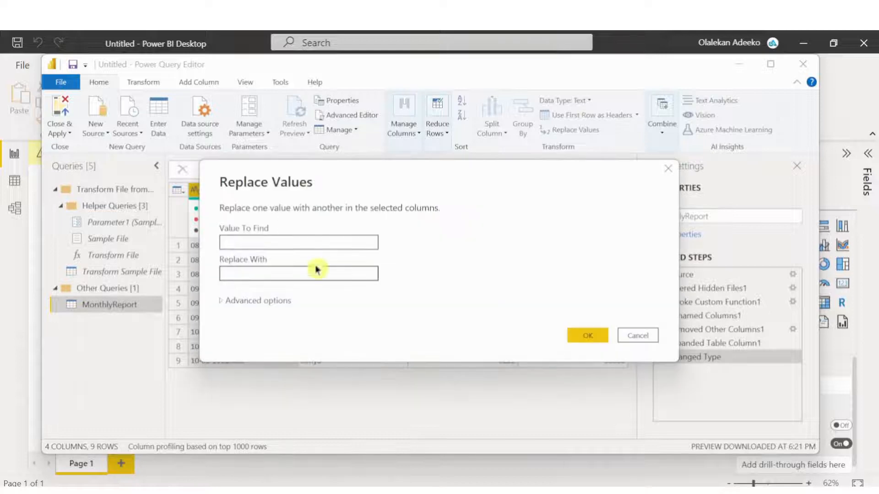
{"action": "left_click_drag", "start_coordinate": [328, 187], "coordinate": [371, 313]}
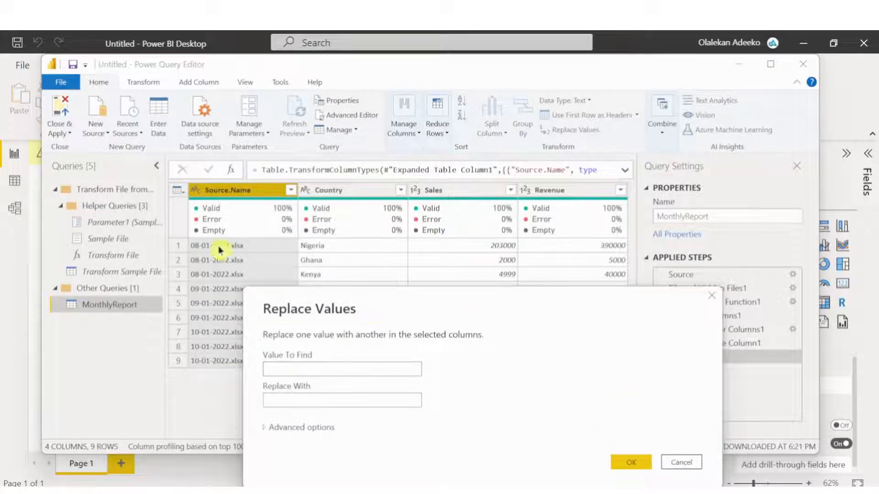
{"action": "left_click", "coordinate": [353, 370]}
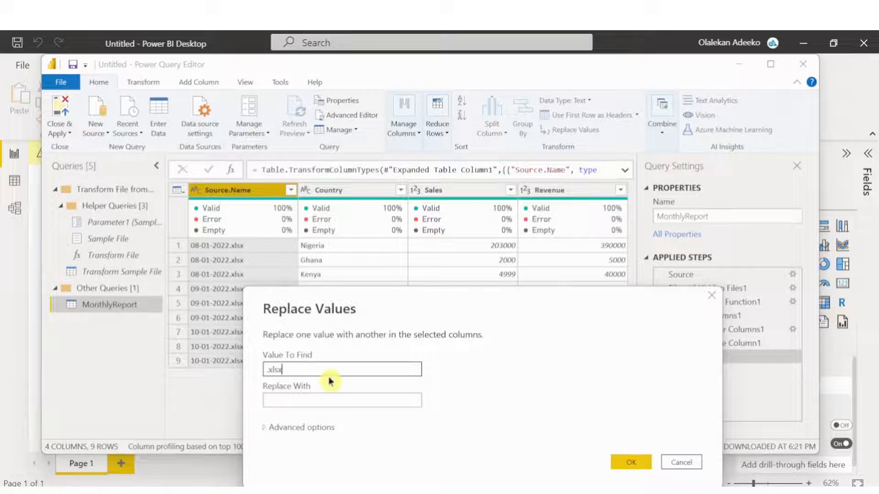
{"action": "left_click_drag", "start_coordinate": [392, 308], "coordinate": [378, 220]}
{"action": "left_click", "coordinate": [285, 312]}
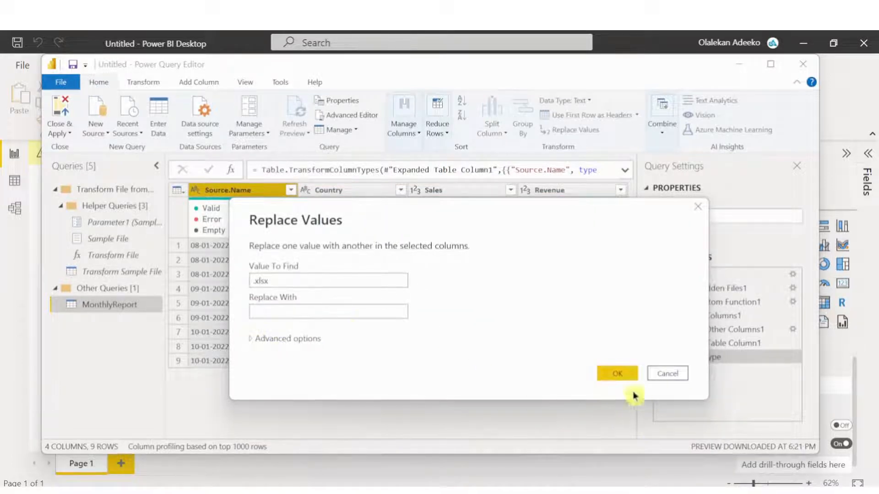
{"action": "left_click", "coordinate": [618, 382]}
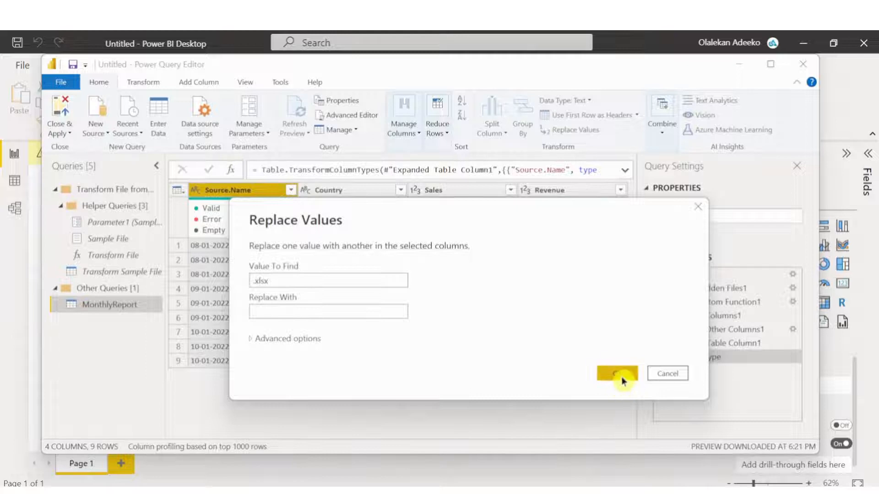
{"action": "left_click", "coordinate": [619, 377]}
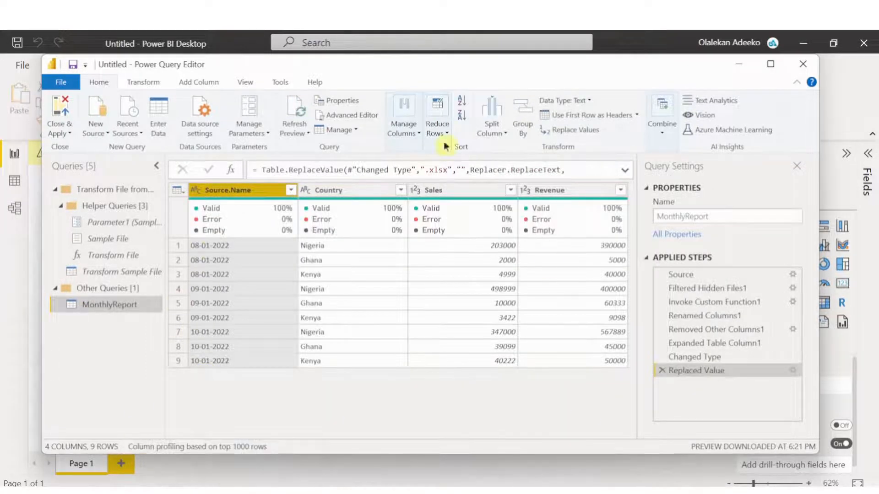
Step: Change the Source.Name column's data type to Date and rename the column "Date"
{"action": "left_click", "coordinate": [195, 191]}
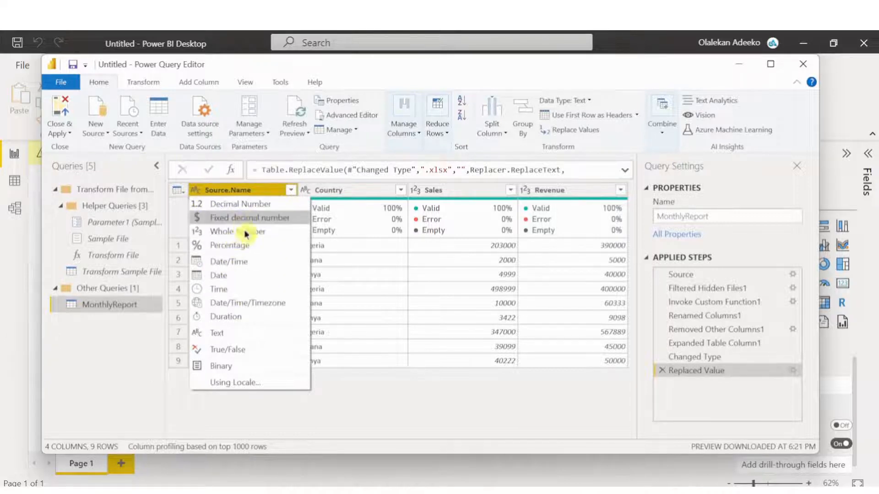
{"action": "left_click", "coordinate": [230, 280]}
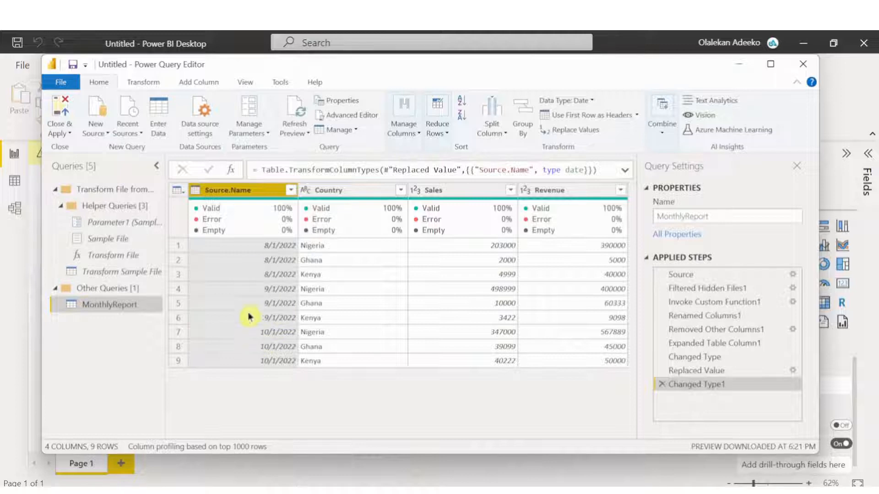
{"action": "double_click", "coordinate": [253, 190]}
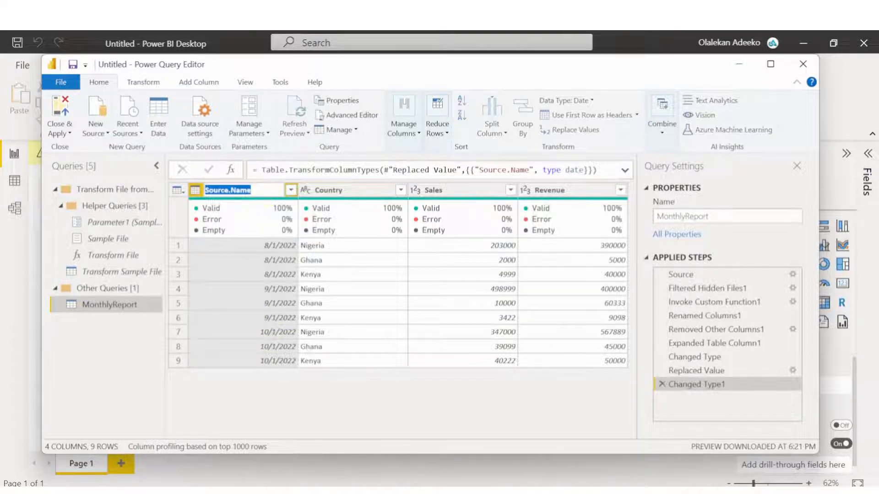
{"action": "type", "text": "Date"}
{"action": "key", "text": "Return"}
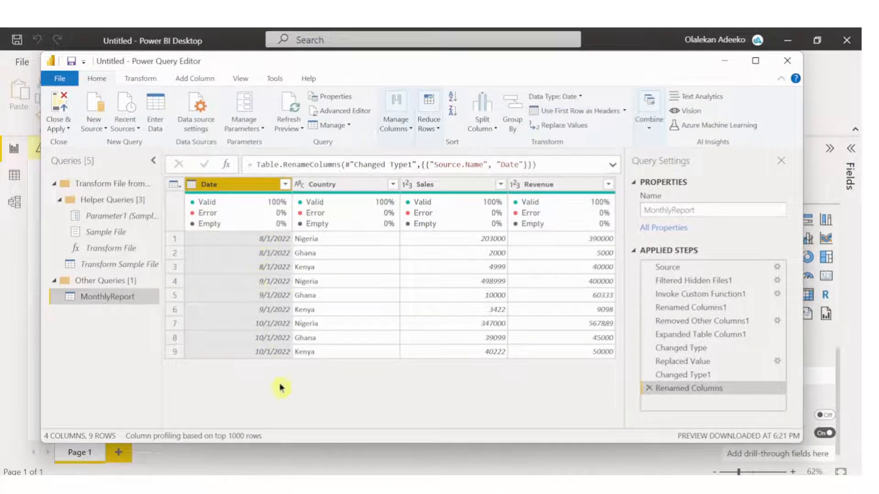
Step: Close the query editor with the changes applied and expand the MonthlyReport table to show its fields
{"action": "left_click", "coordinate": [69, 129]}
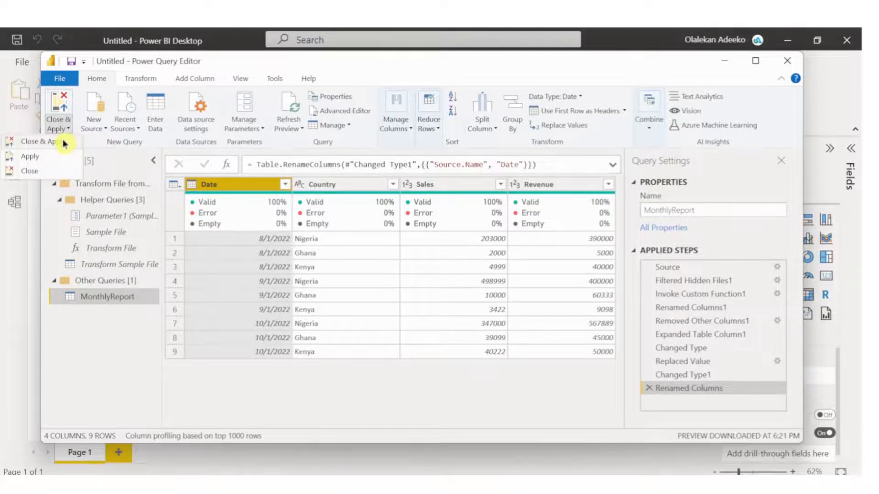
{"action": "left_click", "coordinate": [64, 143]}
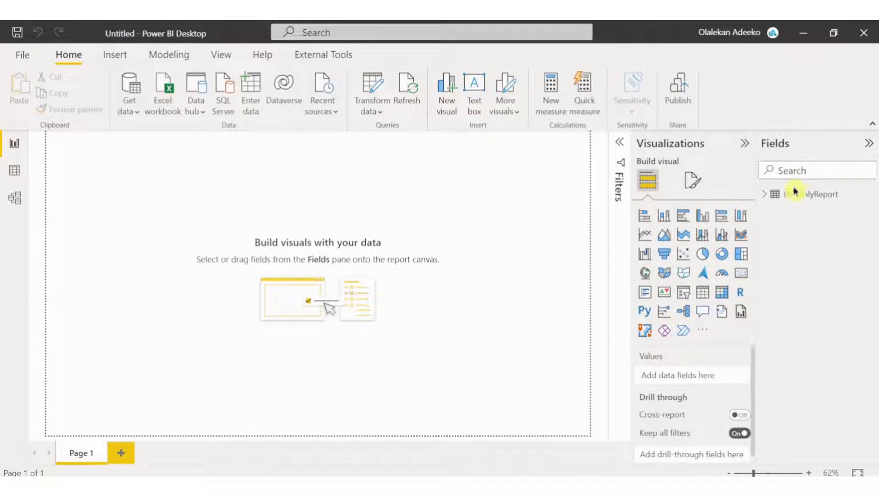
{"action": "left_click", "coordinate": [763, 195]}
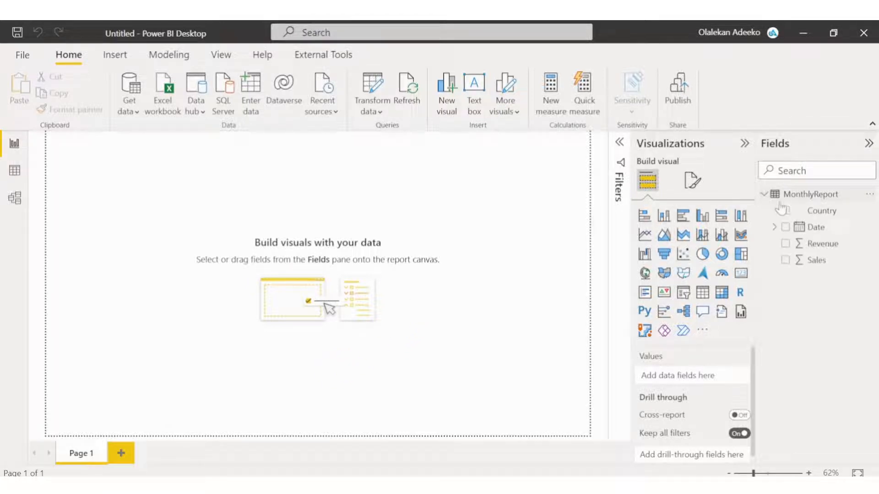
Step: Add a clustered column chart showing Revenue by Country, enlarged to nearly the full height of the report page
{"action": "left_click", "coordinate": [703, 216]}
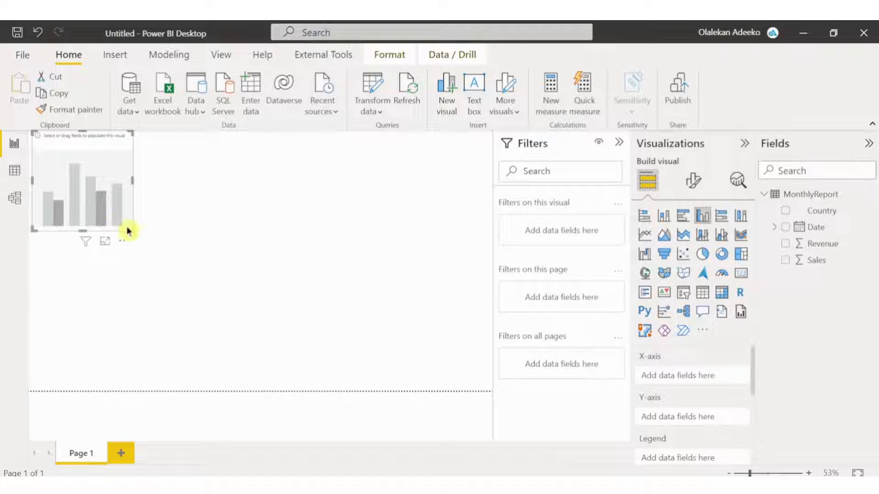
{"action": "left_click_drag", "start_coordinate": [134, 251], "coordinate": [237, 390]}
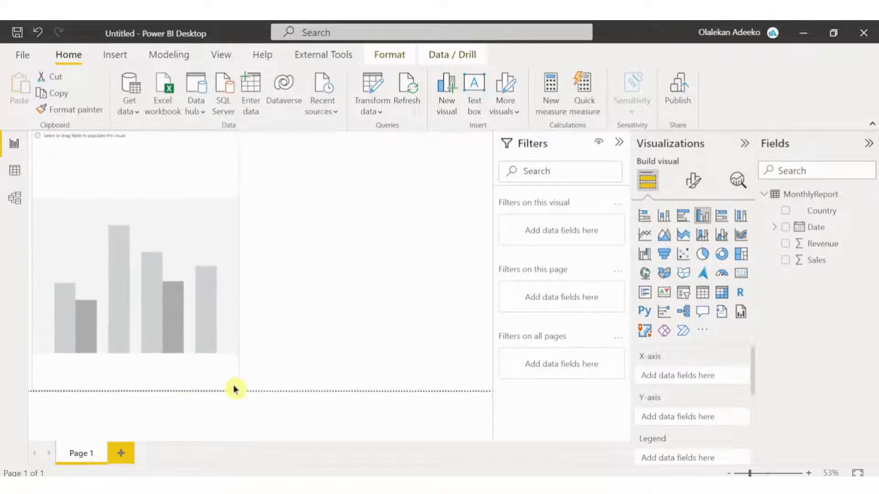
{"action": "left_click", "coordinate": [785, 212]}
{"action": "left_click", "coordinate": [786, 244]}
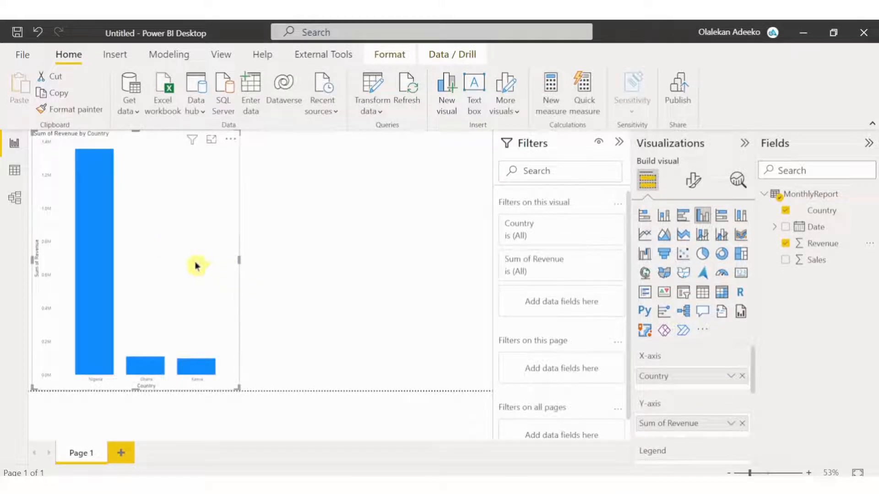
Step: Add a pie chart showing Sales by Country beside the column chart
{"action": "left_click", "coordinate": [358, 233]}
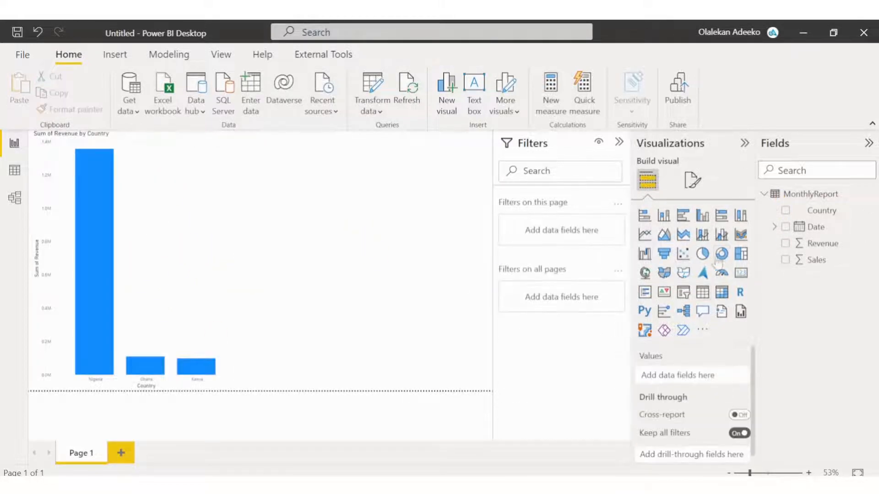
{"action": "left_click", "coordinate": [702, 255]}
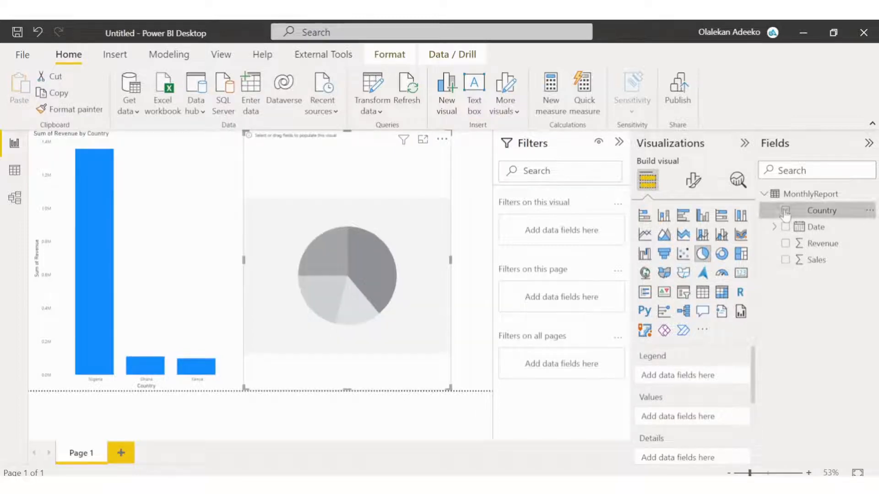
{"action": "left_click", "coordinate": [785, 211]}
{"action": "left_click", "coordinate": [784, 260]}
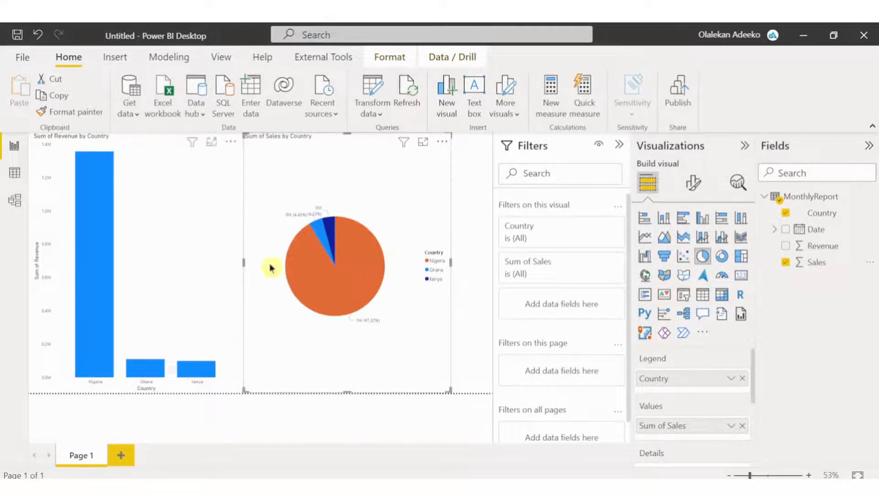
Step: Add Date as a filter for the whole page and restrict it to Saturday, October 01, 2022
{"action": "scroll", "coordinate": [545, 344], "scroll_direction": "down", "scroll_amount": 1}
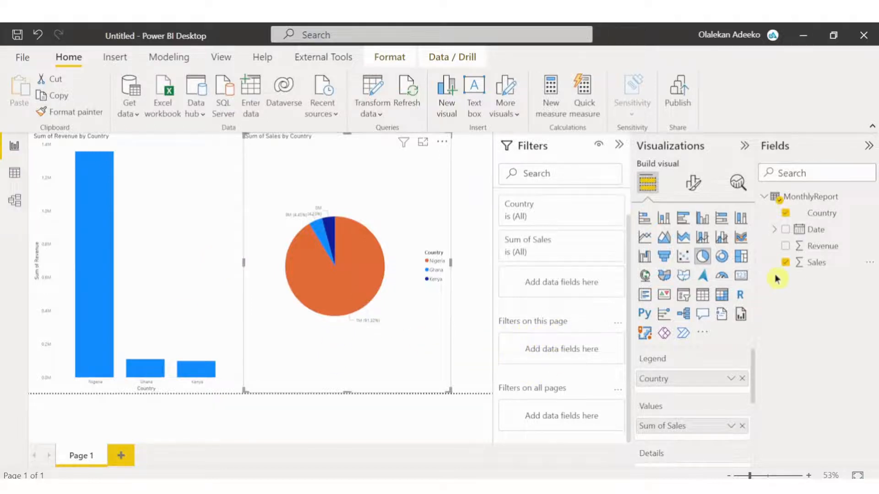
{"action": "left_click_drag", "start_coordinate": [812, 234], "coordinate": [558, 348]}
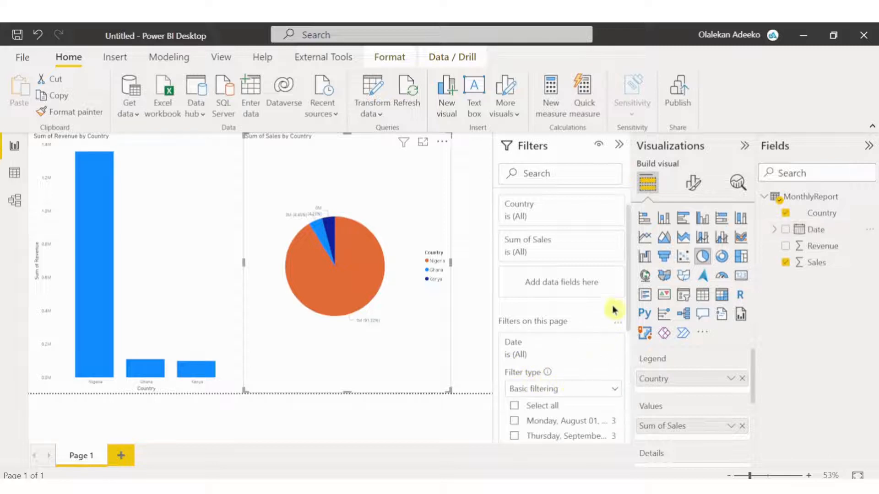
{"action": "left_click_drag", "start_coordinate": [628, 285], "coordinate": [629, 344]}
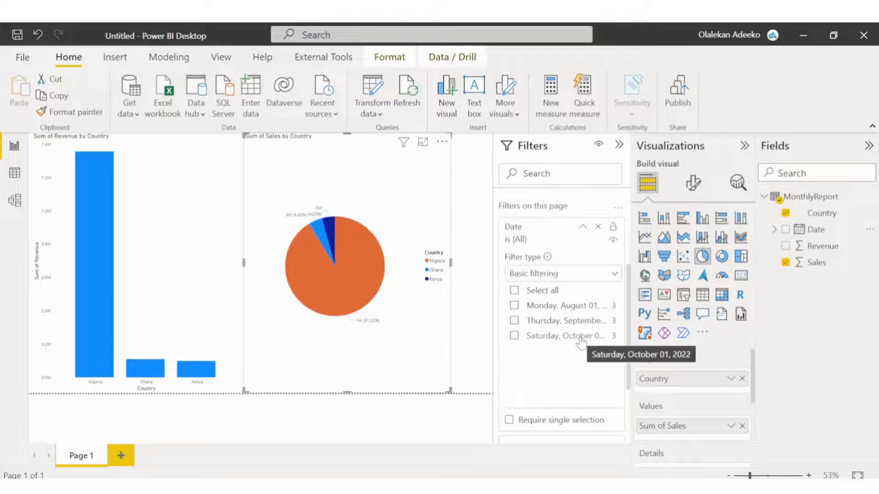
{"action": "left_click", "coordinate": [514, 337]}
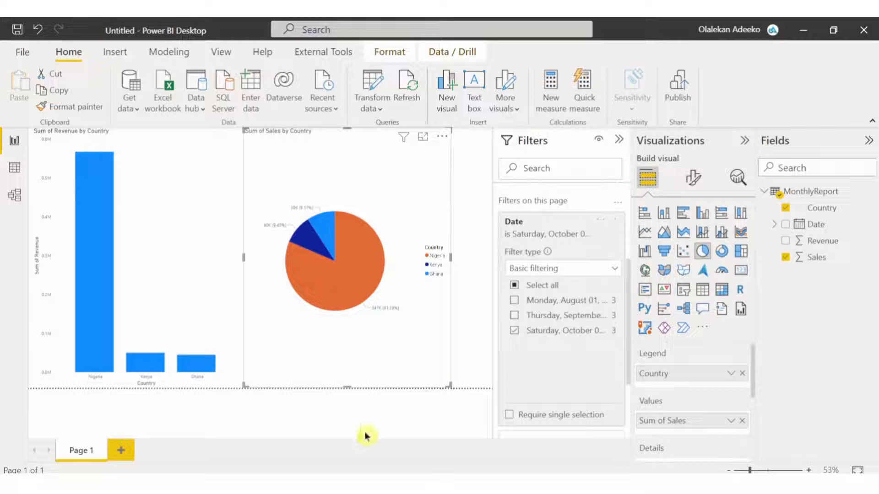
{"action": "left_click", "coordinate": [362, 409]}
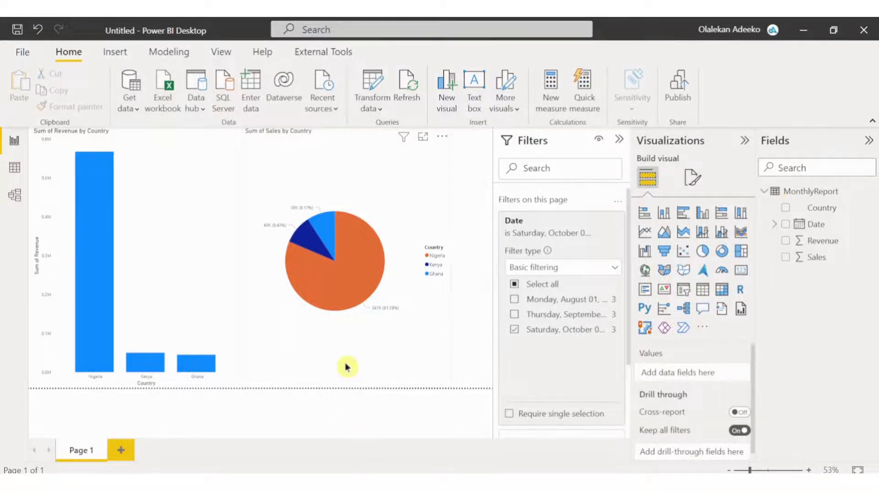
Step: Toggle the October 01, 2022 selection in the page's Date filter off and on to compare the charts
{"action": "left_click", "coordinate": [514, 330]}
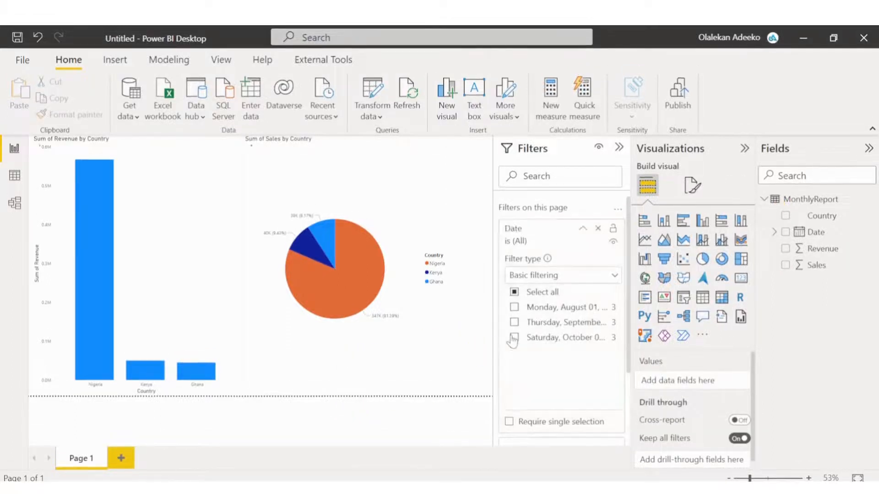
{"action": "left_click", "coordinate": [516, 322]}
{"action": "left_click", "coordinate": [514, 338]}
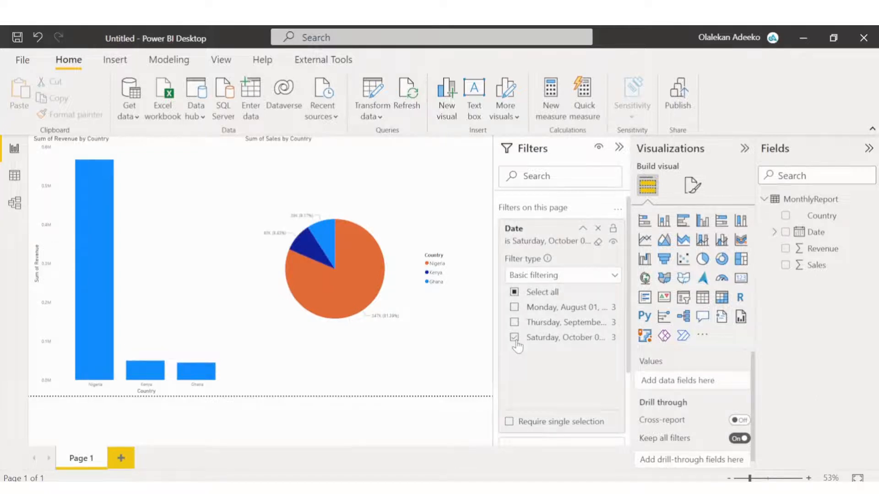
{"action": "left_click", "coordinate": [515, 339]}
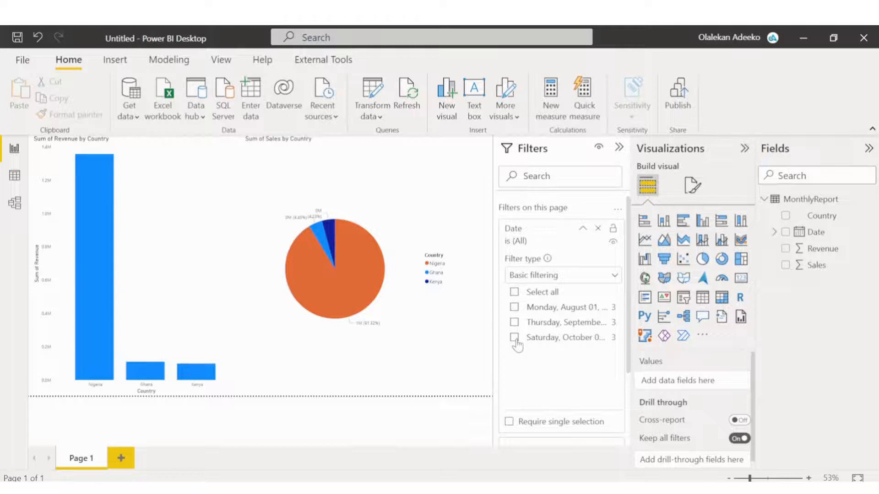
{"action": "left_click", "coordinate": [515, 338]}
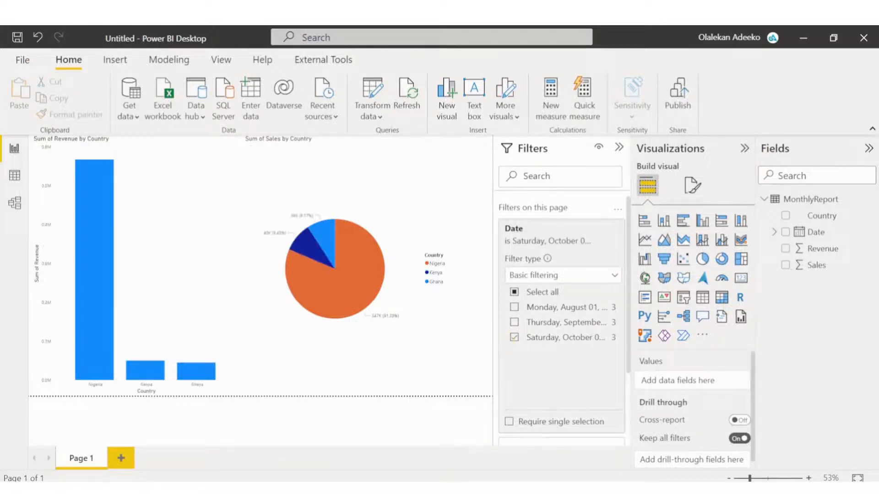
Step: Switch to File Explorer, move 11-01-2022.xlsx from the Desktop into the MonthlyReport folder, and open that folder
{"action": "left_click", "coordinate": [181, 422]}
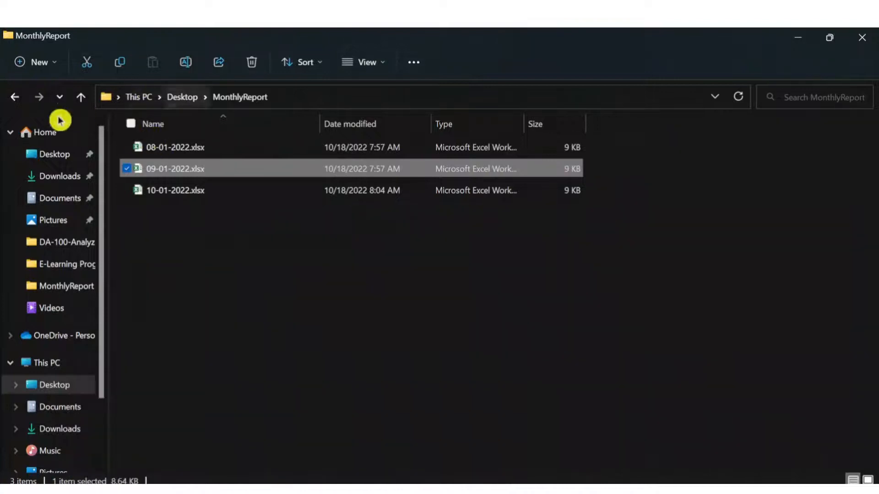
{"action": "left_click", "coordinate": [15, 97]}
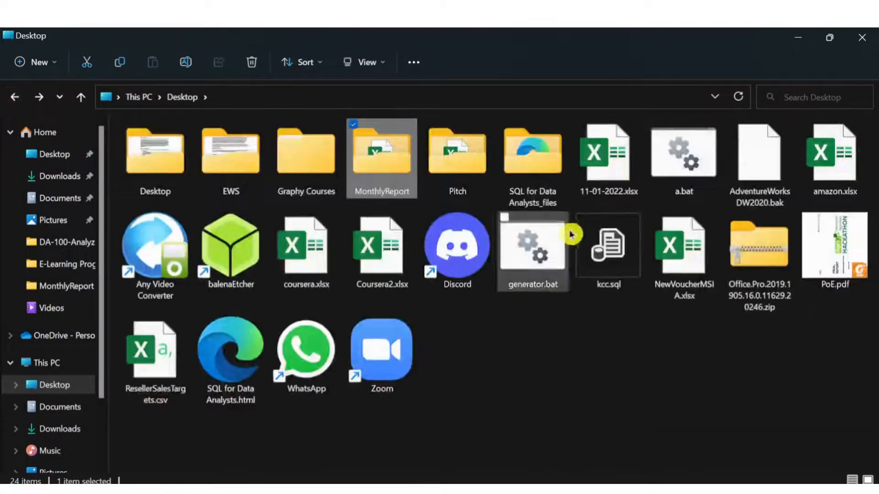
{"action": "left_click", "coordinate": [612, 167]}
{"action": "left_click_drag", "start_coordinate": [612, 175], "coordinate": [379, 158]}
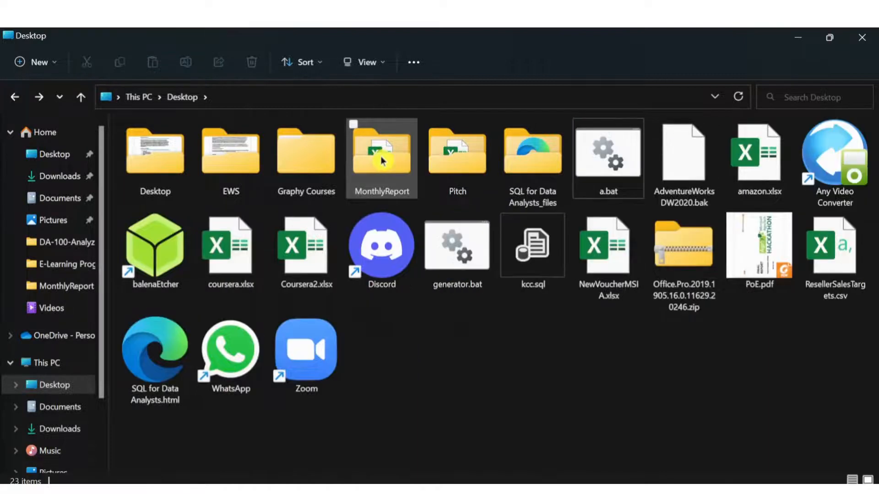
{"action": "double_click", "coordinate": [381, 159]}
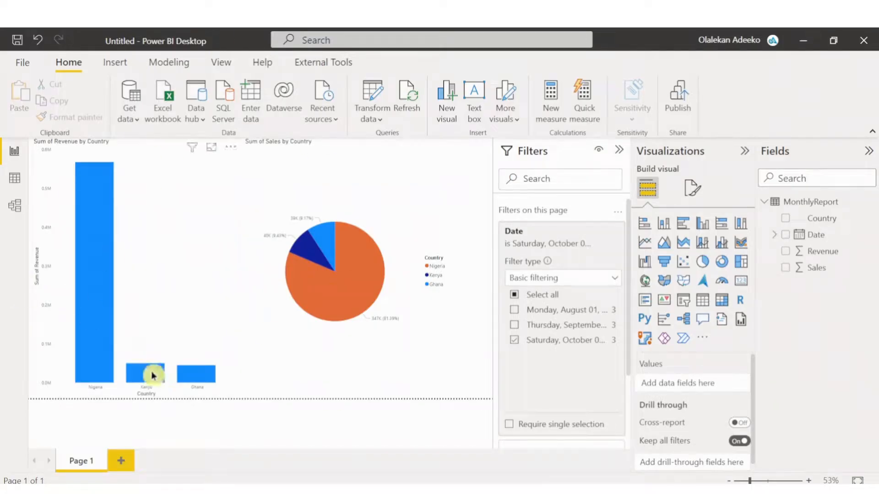
Step: Refresh the report data in Power BI and set the page's Date filter to only Tuesday, November 01, 2022
{"action": "left_click", "coordinate": [408, 101]}
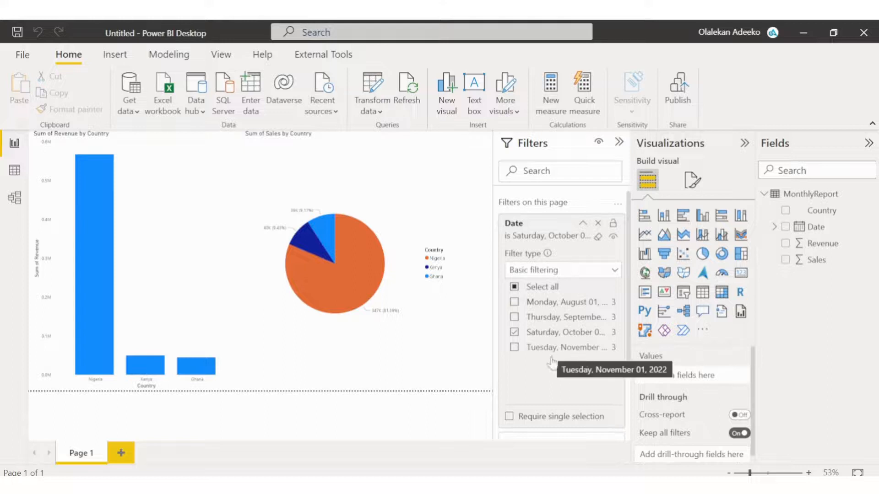
{"action": "left_click", "coordinate": [514, 335]}
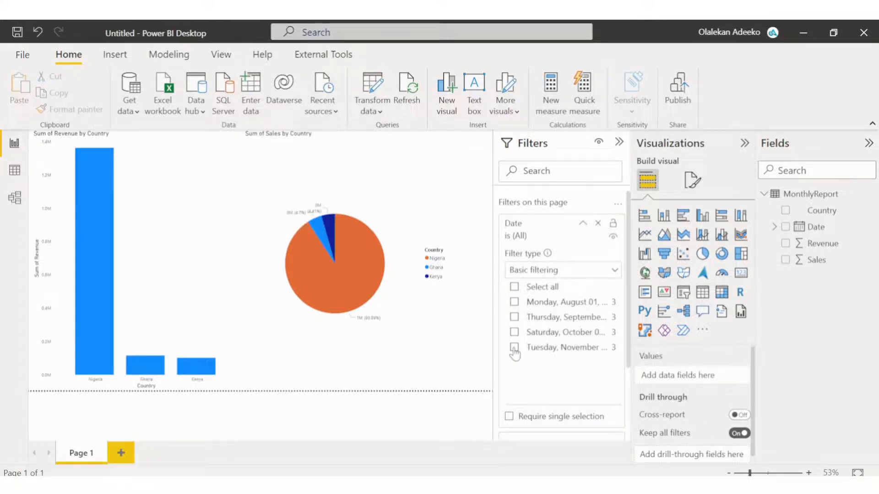
{"action": "left_click", "coordinate": [514, 348]}
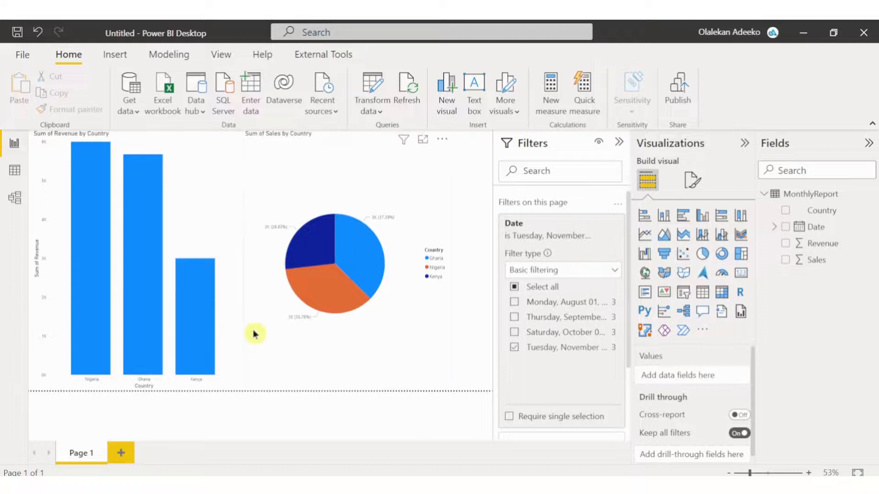